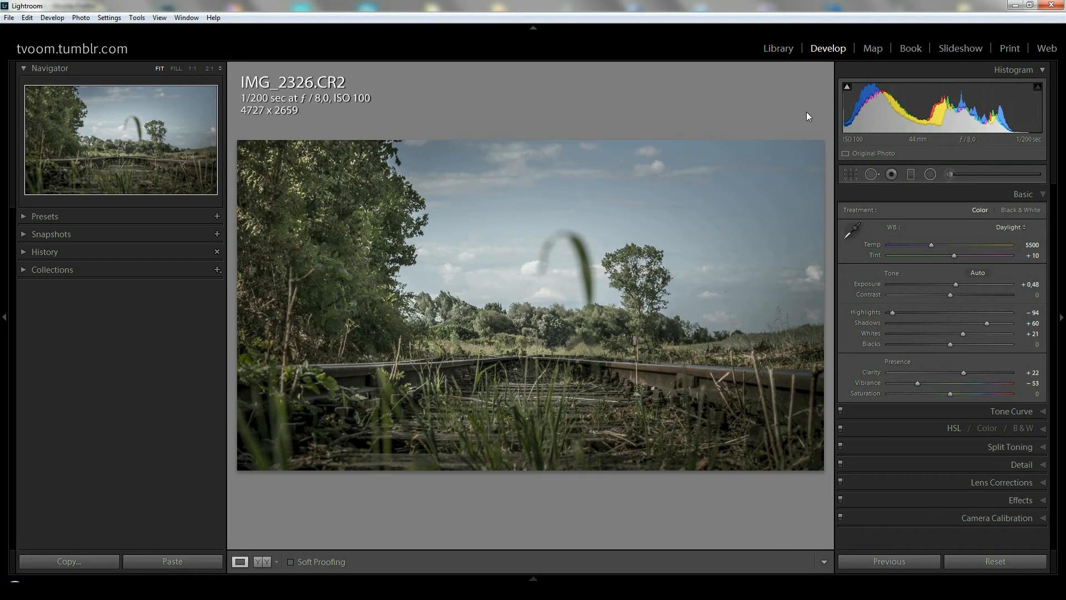
# Step: Split tone the photo with highlights at hue 217, saturation 45 and shadows at hue 47, saturation 24
pyautogui.click(949, 175)
pyautogui.click(951, 175)
pyautogui.click(1009, 447)
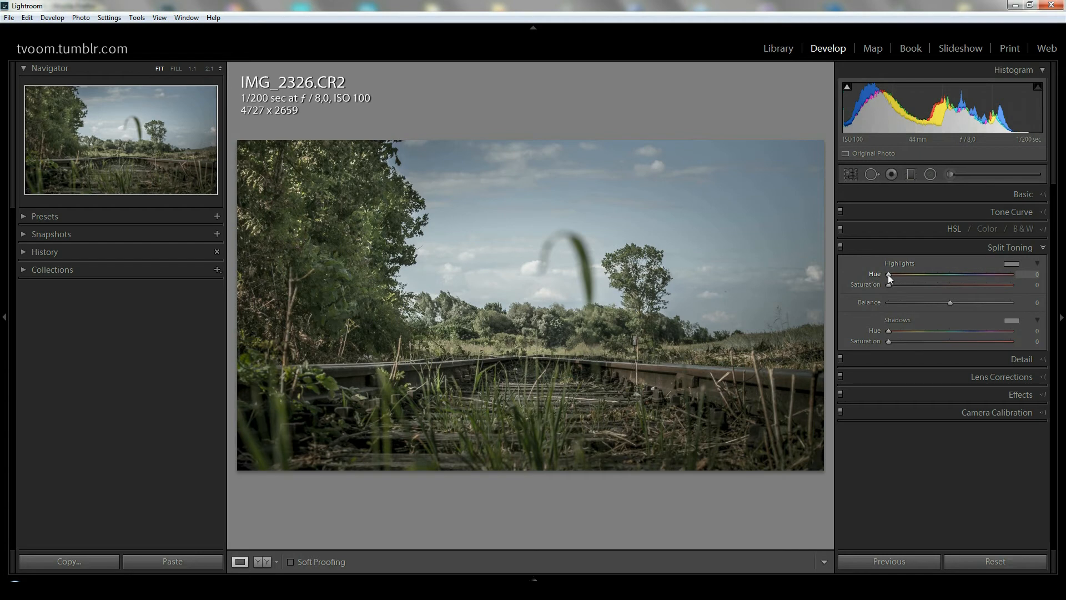
pyautogui.moveTo(889, 274); pyautogui.dragTo(963, 279)
pyautogui.moveTo(890, 286); pyautogui.dragTo(933, 288)
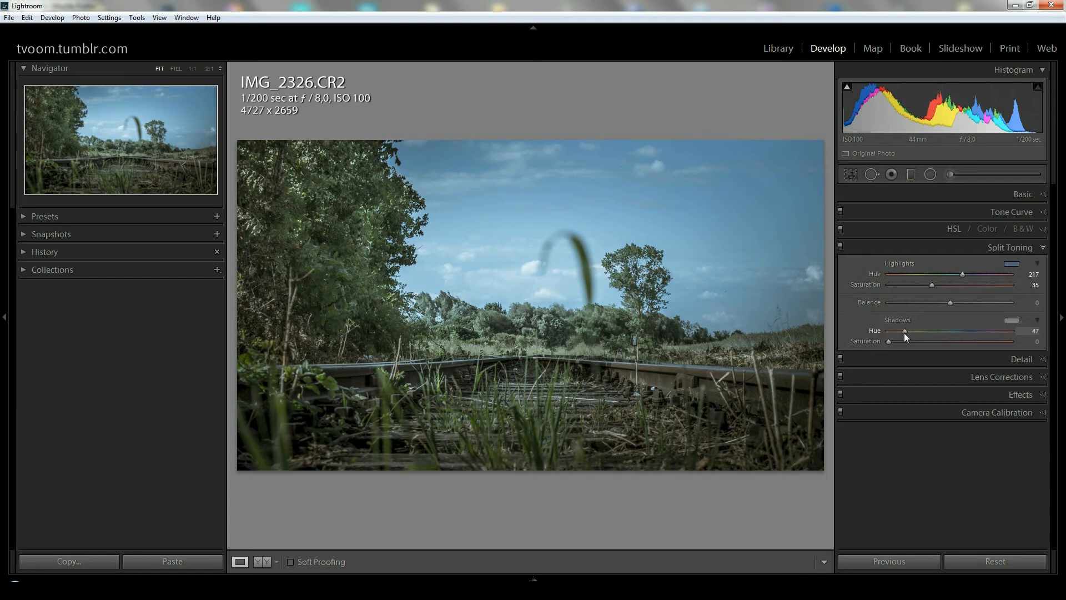
pyautogui.moveTo(889, 342); pyautogui.dragTo(919, 349)
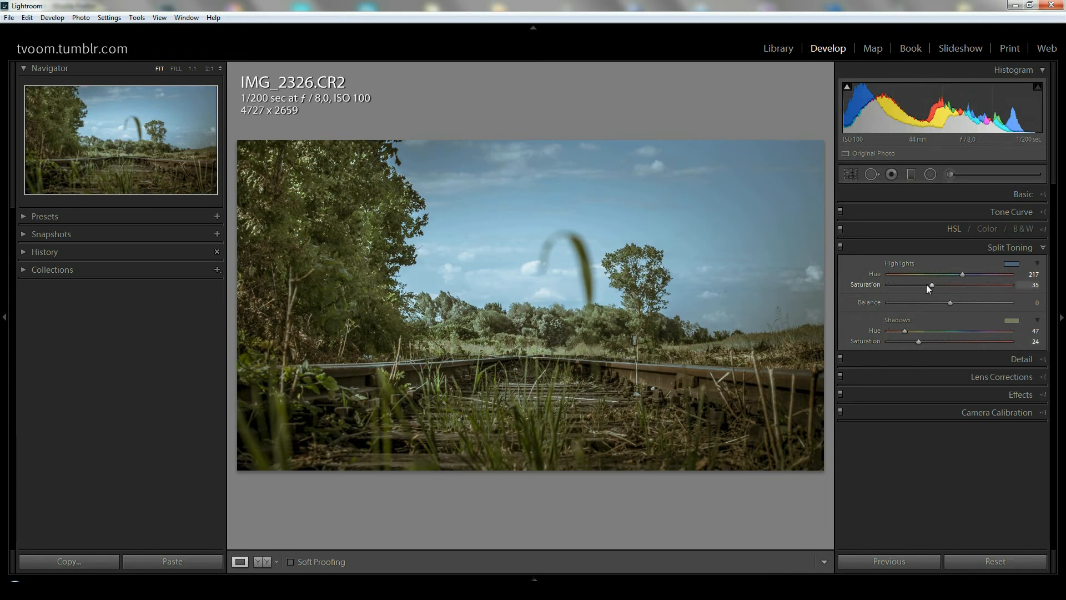
pyautogui.moveTo(934, 284); pyautogui.dragTo(945, 284)
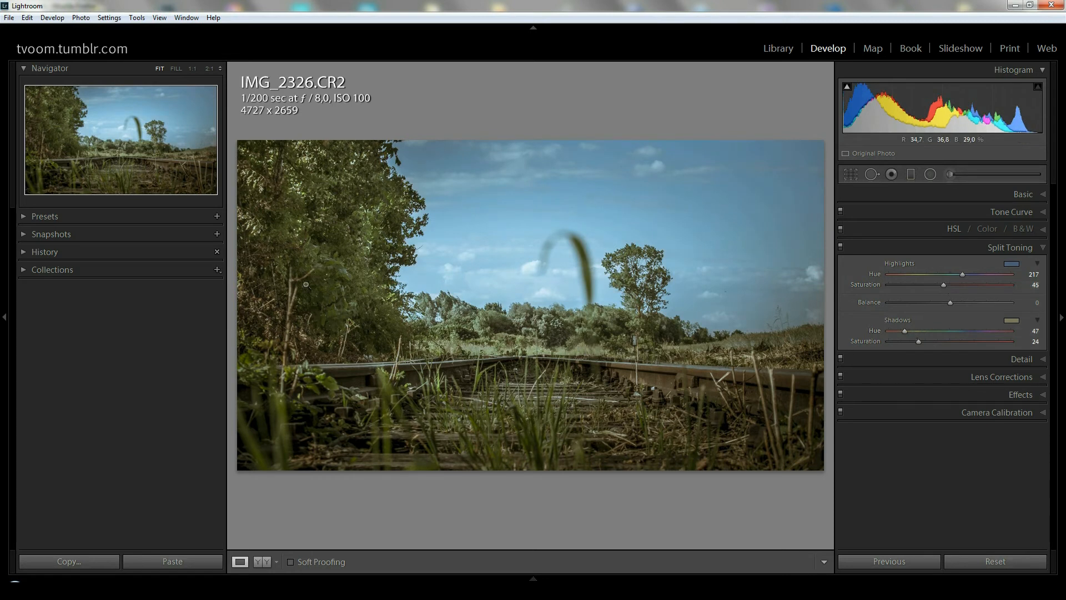
# Step: Save the current split-toned look as a snapshot named 06
pyautogui.click(217, 234)
pyautogui.write('05')
pyautogui.press('Return')
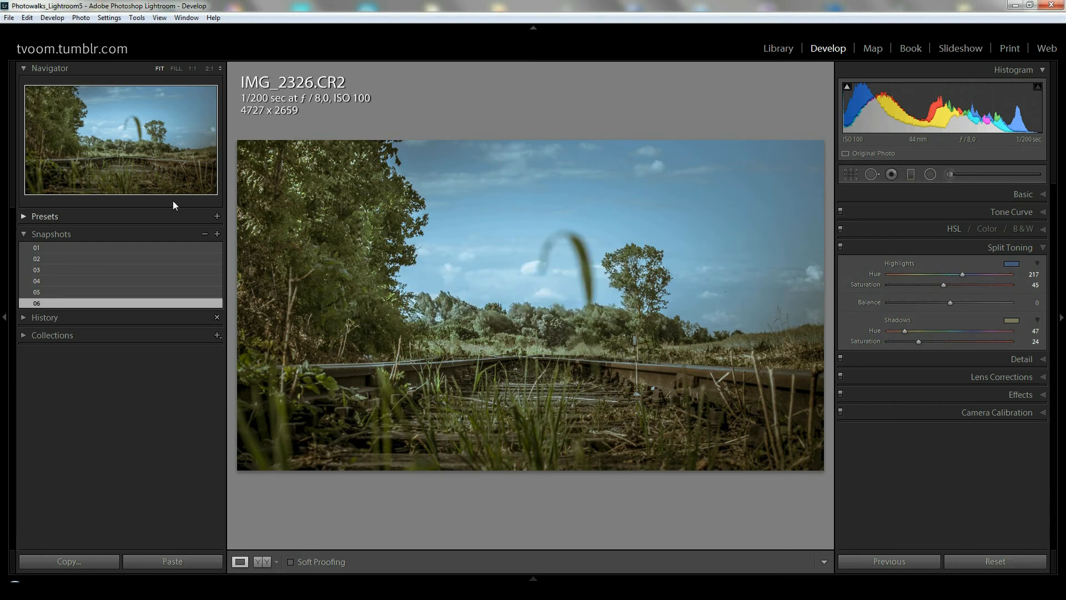
pyautogui.click(25, 233)
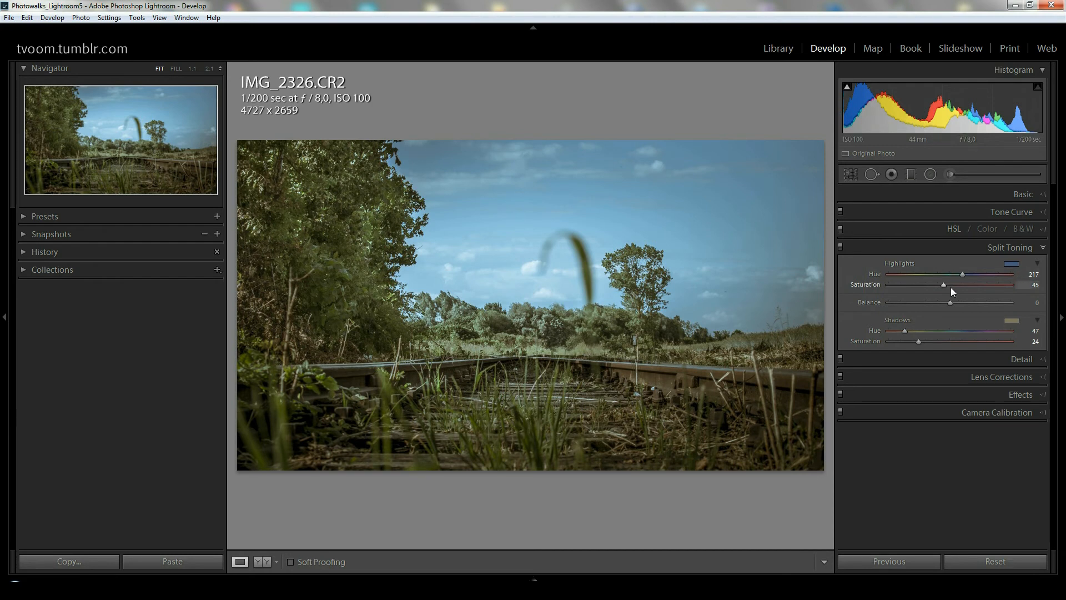
# Step: Adjust the split toning to highlights saturation 42, shadows saturation 45 and balance +3, trying highlights saturations up to 100
pyautogui.moveTo(944, 285); pyautogui.dragTo(965, 283)
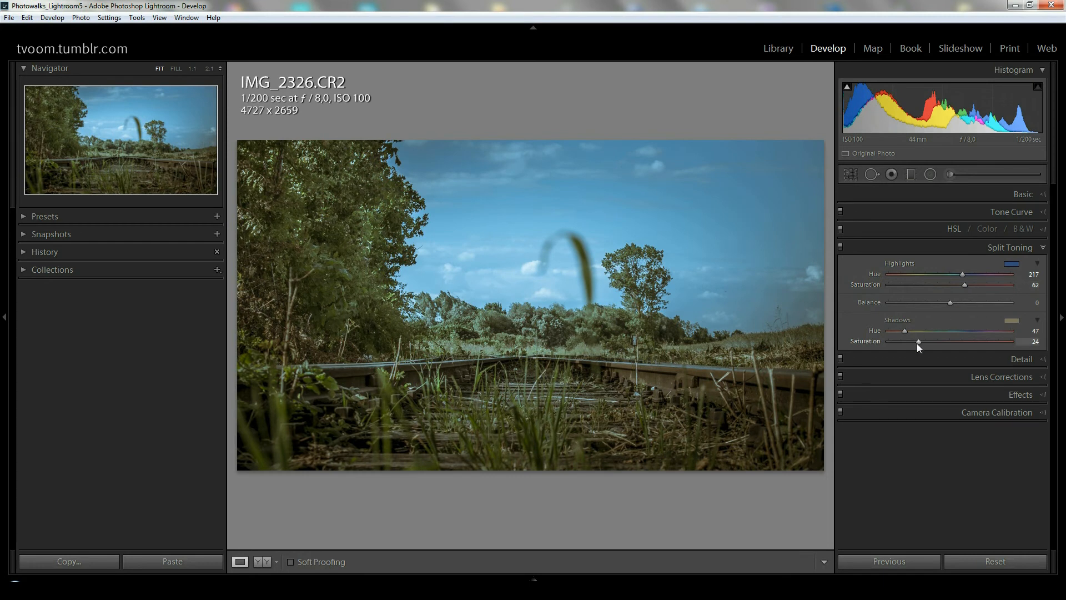
pyautogui.moveTo(935, 344); pyautogui.dragTo(944, 341)
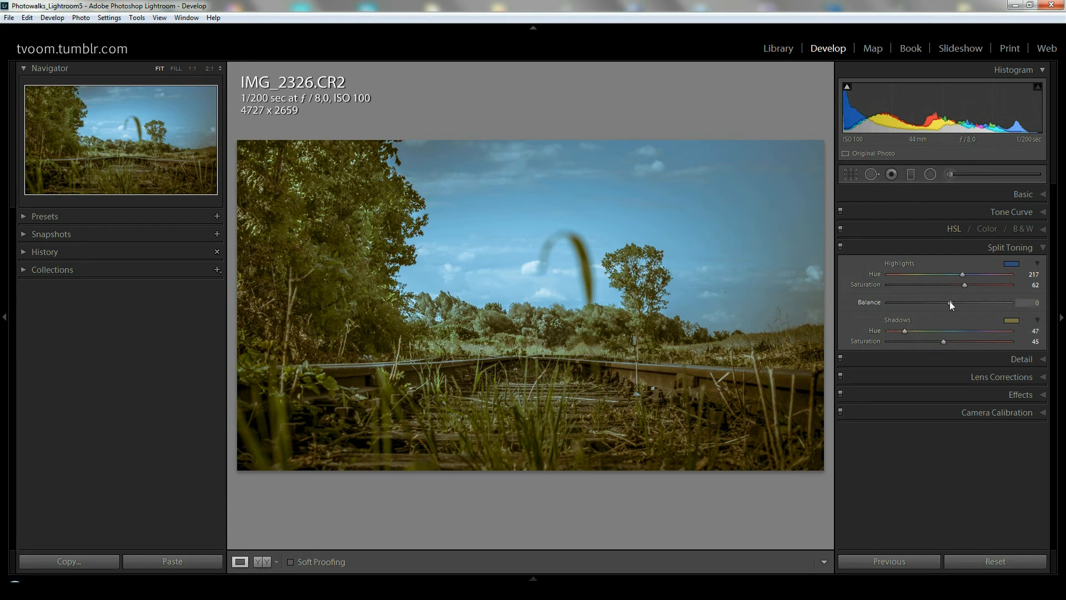
pyautogui.moveTo(949, 303)
pyautogui.mouseDown()
pyautogui.moveTo(923, 304)
pyautogui.moveTo(968, 300)
pyautogui.moveTo(951, 301)
pyautogui.mouseUp()
pyautogui.moveTo(965, 284); pyautogui.dragTo(1009, 284)
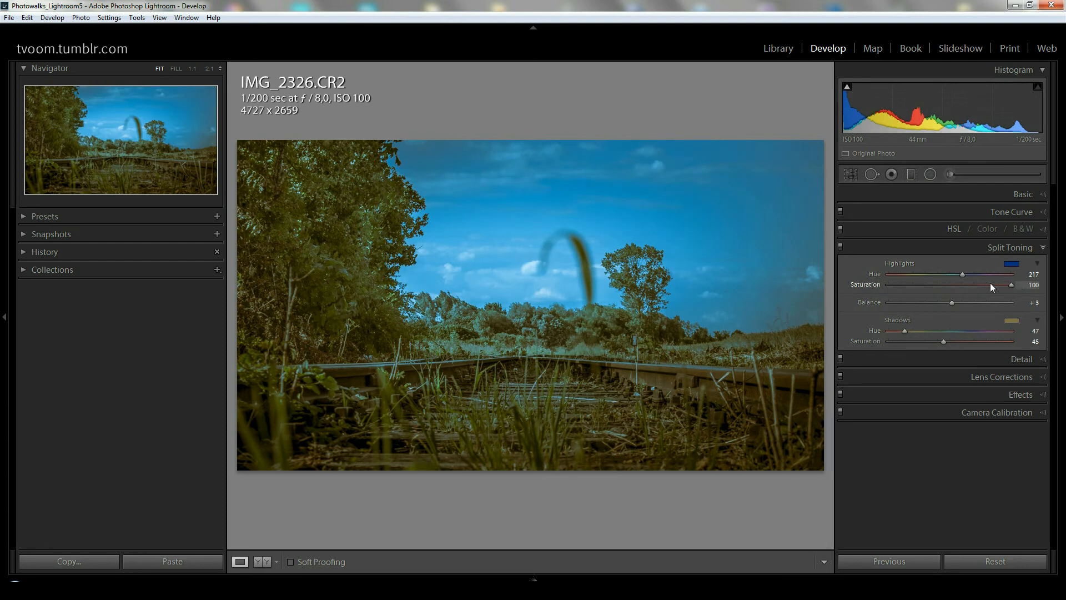
pyautogui.moveTo(1014, 284); pyautogui.dragTo(911, 284)
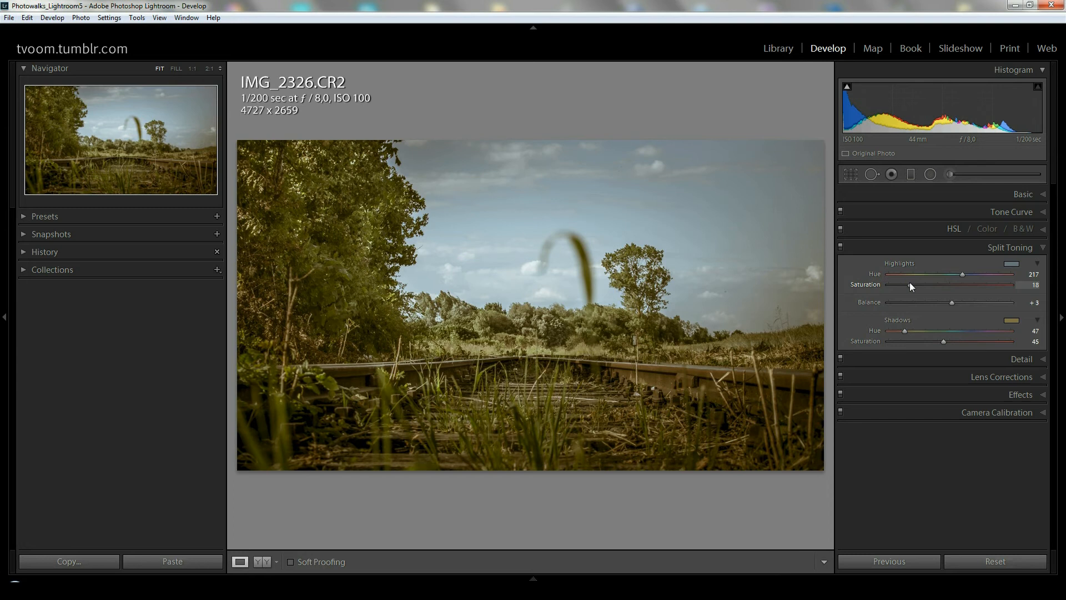
pyautogui.moveTo(911, 285); pyautogui.dragTo(939, 288)
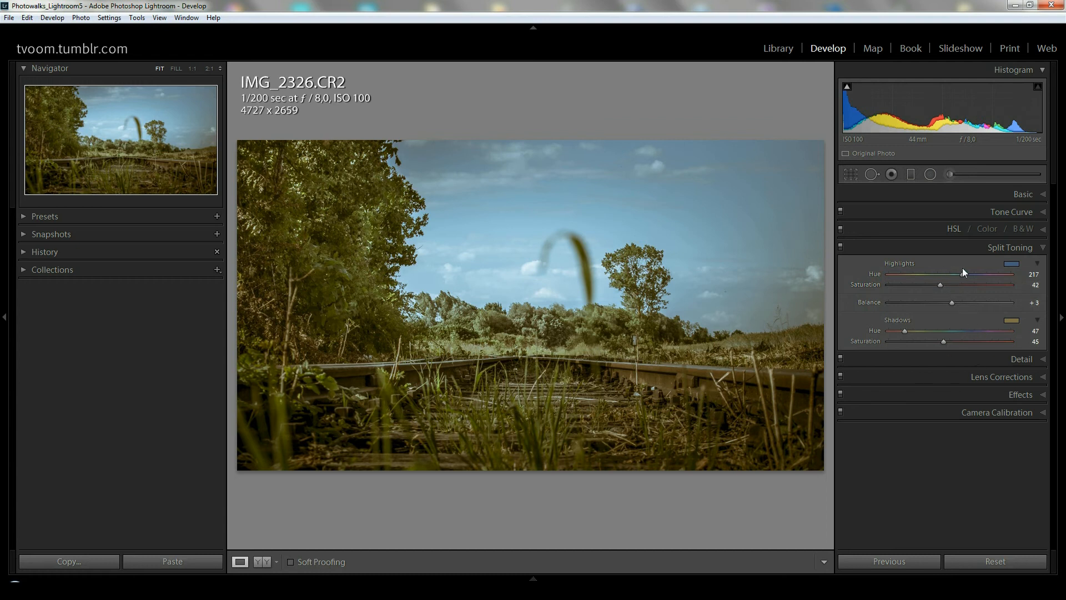
# Step: Choose a blue highlights tint with hue 228 and saturation 31 in the split toning color picker
pyautogui.click(1013, 264)
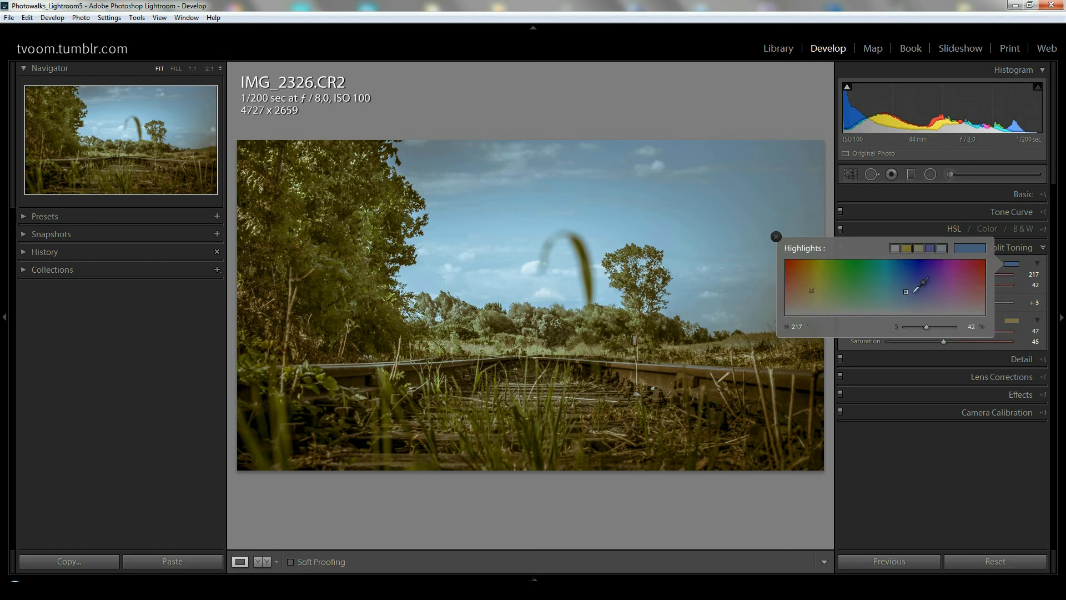
pyautogui.moveTo(906, 291)
pyautogui.mouseDown()
pyautogui.moveTo(922, 277)
pyautogui.moveTo(878, 288)
pyautogui.moveTo(922, 278)
pyautogui.moveTo(912, 286)
pyautogui.mouseUp()
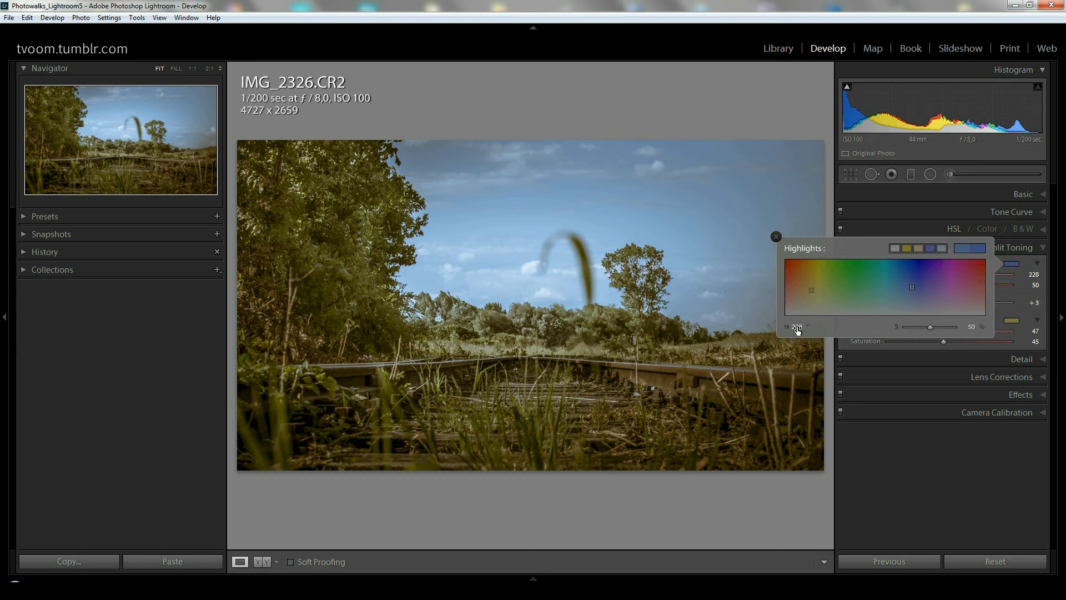
pyautogui.moveTo(931, 326)
pyautogui.mouseDown()
pyautogui.moveTo(948, 328)
pyautogui.moveTo(906, 328)
pyautogui.moveTo(921, 328)
pyautogui.mouseUp()
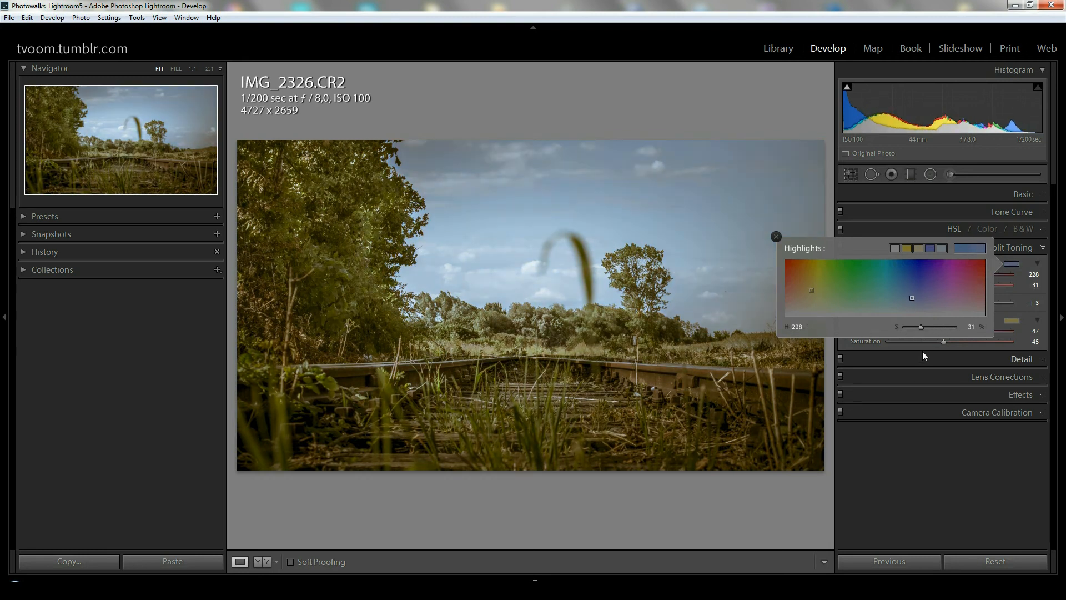
# Step: Try the five stored color swatches one after another on the highlights
pyautogui.click(895, 248)
pyautogui.click(909, 248)
pyautogui.click(920, 248)
pyautogui.click(932, 248)
pyautogui.click(940, 247)
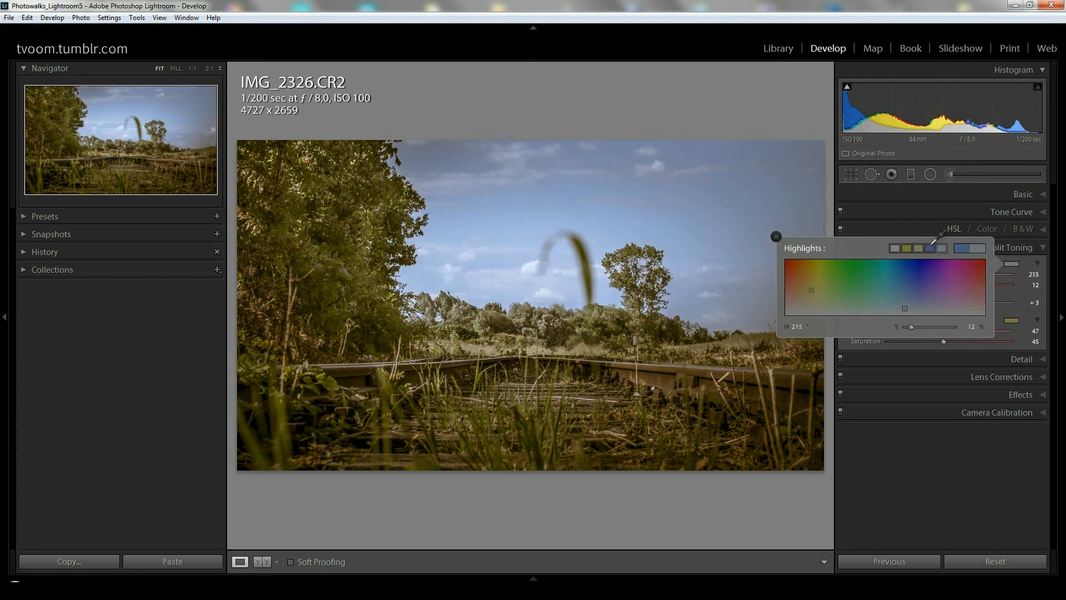
# Step: Pick a green highlights tint with hue 112 and saturation 85 and store it in the fourth swatch
pyautogui.moveTo(925, 263); pyautogui.dragTo(921, 284)
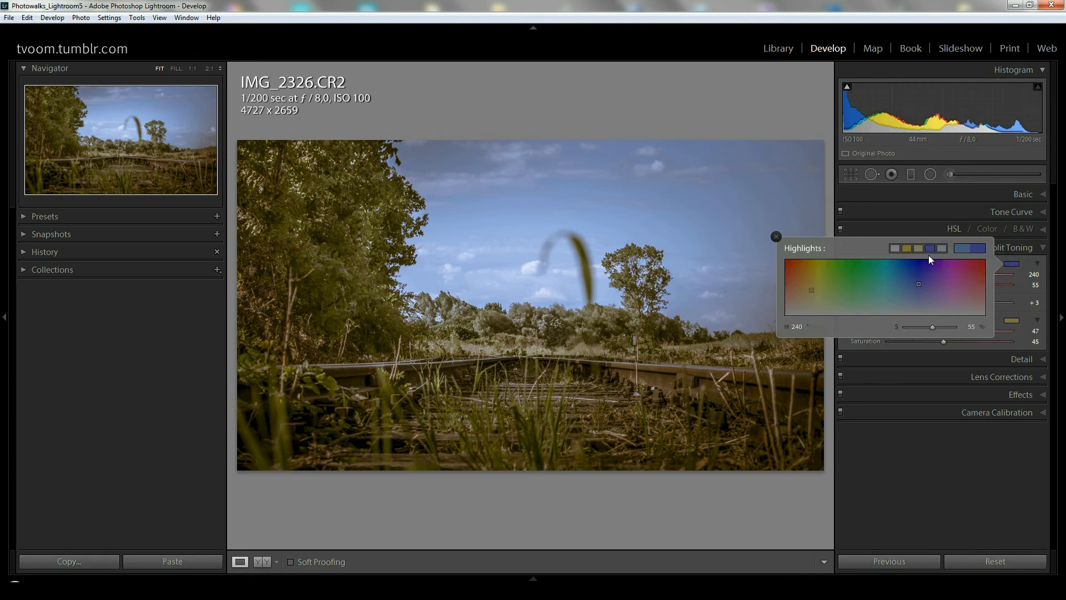
pyautogui.click(849, 267)
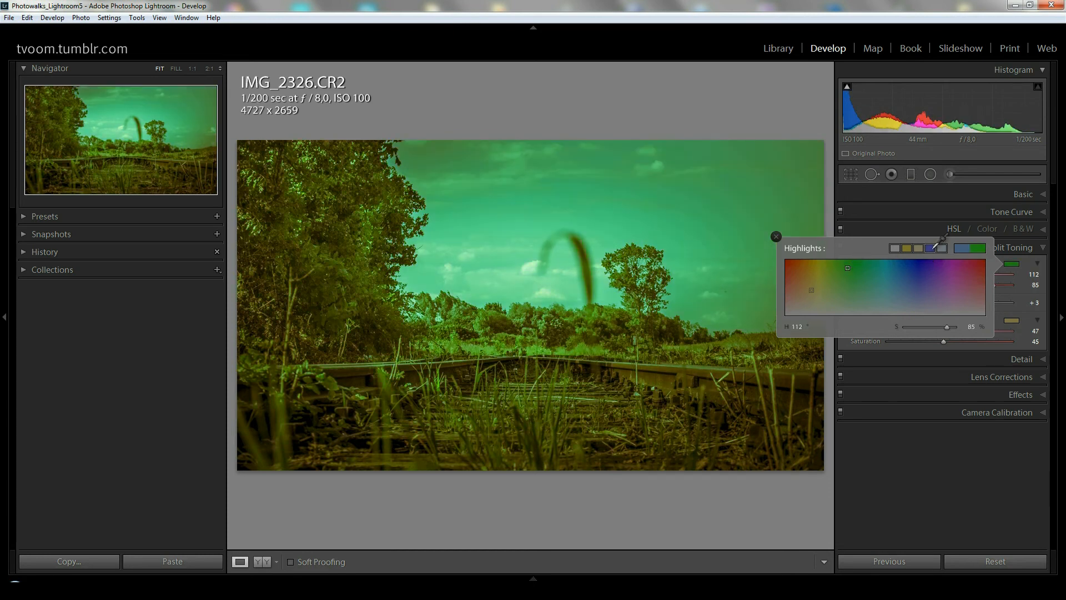
pyautogui.click(932, 248)
# Step: Set the highlights tint to blue, hue 234 and saturation 62, and store it in the fourth swatch
pyautogui.click(918, 283)
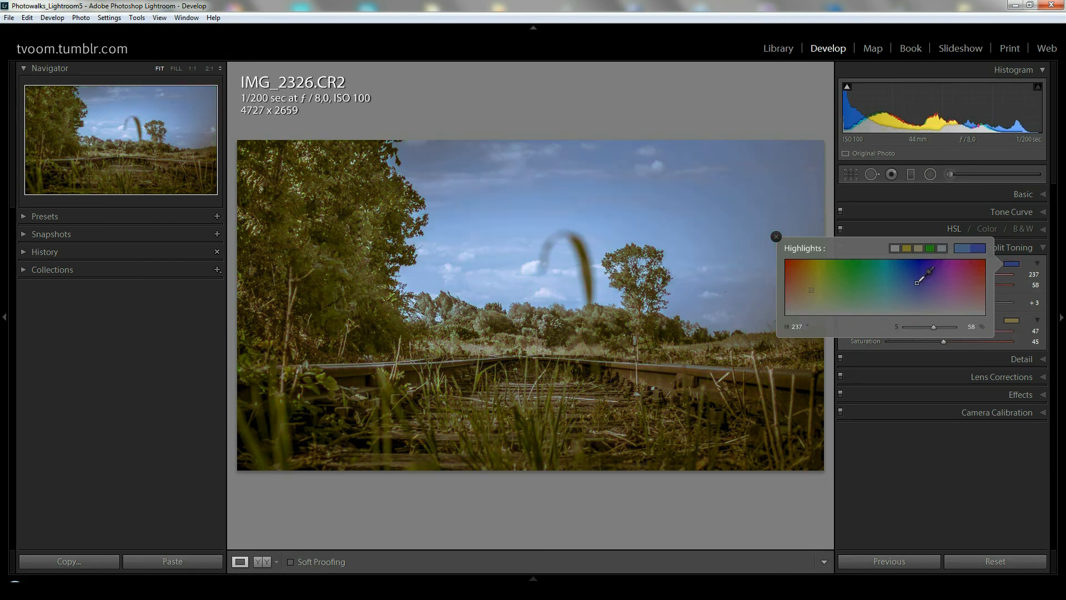
pyautogui.click(915, 280)
pyautogui.keyDown('alt'); pyautogui.click(931, 248); pyautogui.keyUp('alt')
pyautogui.click(778, 237)
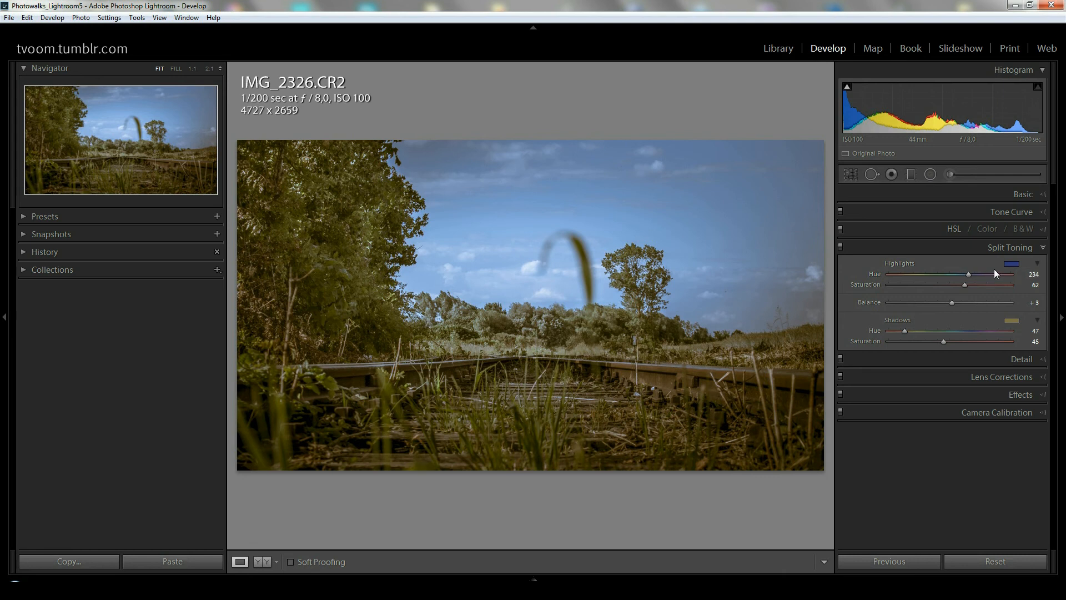
# Step: Try the Black & White treatment on the split-toned photo and undo the conversion
pyautogui.click(1044, 194)
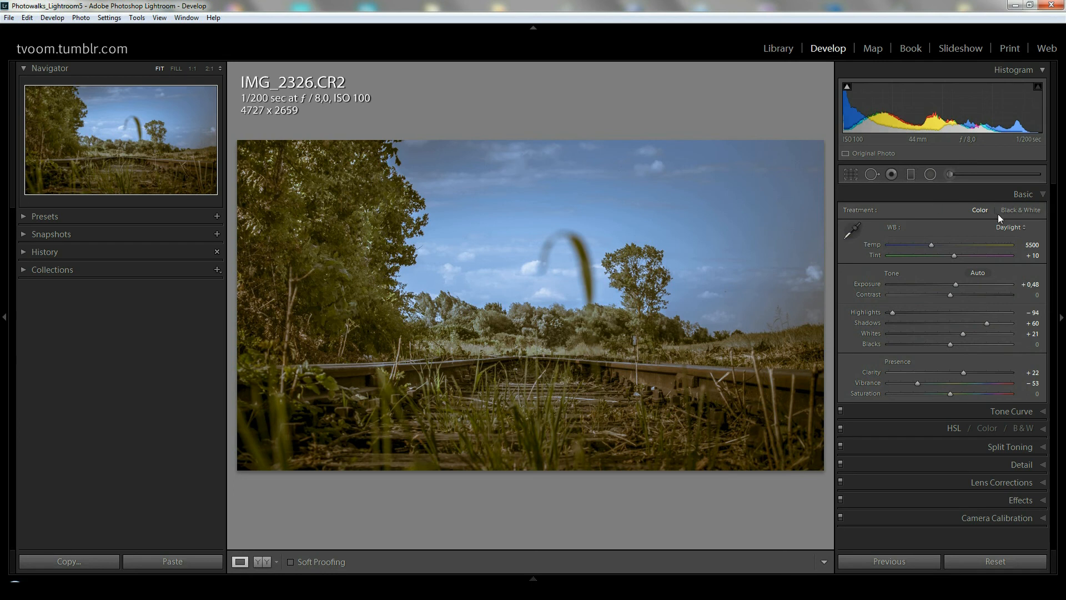
pyautogui.click(1022, 210)
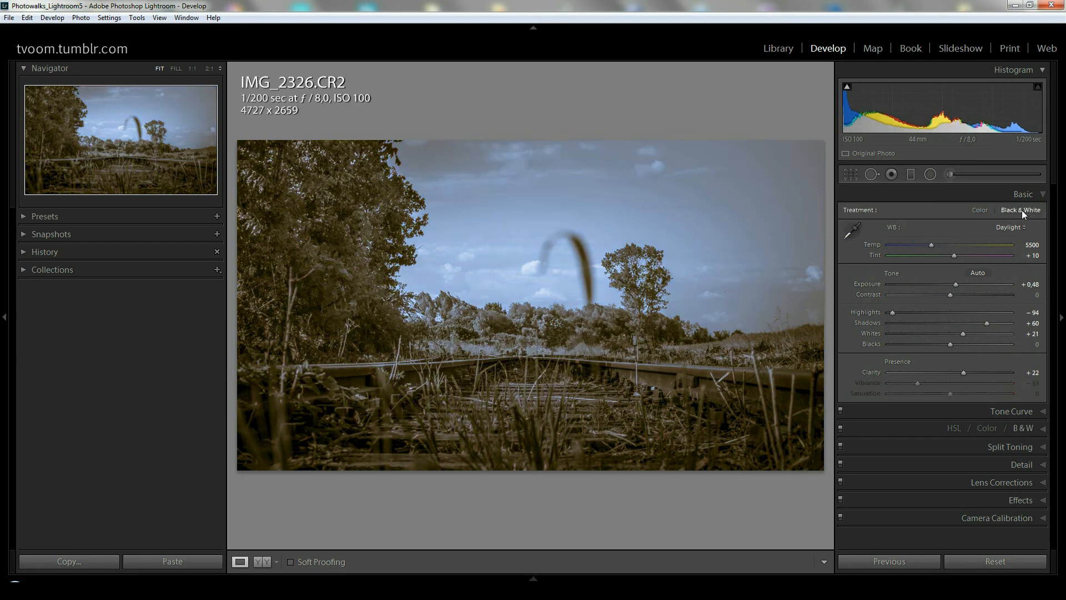
pyautogui.hotkey('ctrl', 'z')
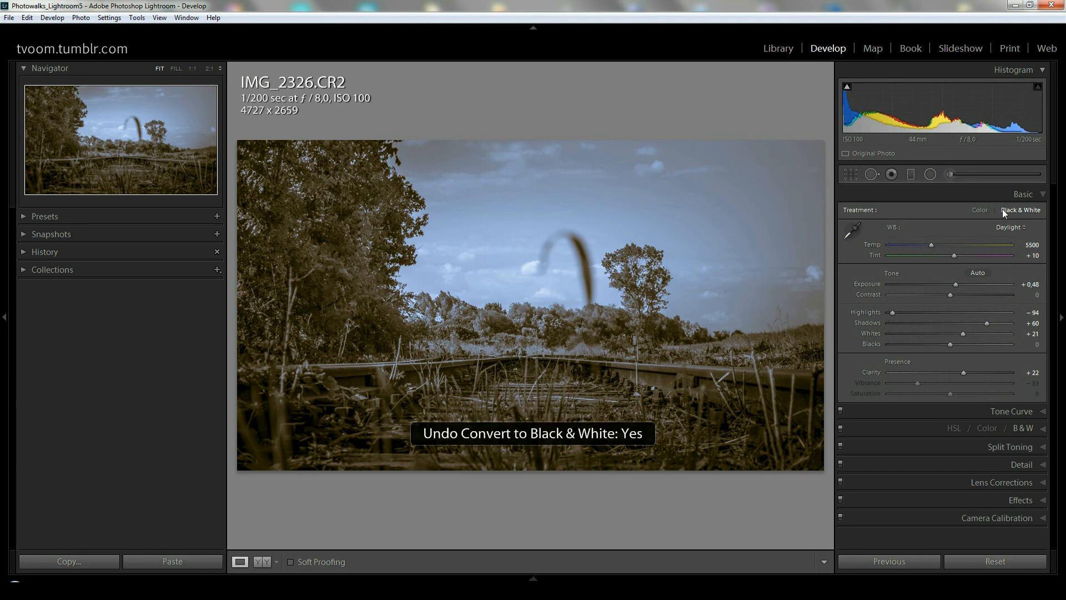
# Step: Reset the hue and saturation of both the split toning highlights and shadows
pyautogui.click(994, 448)
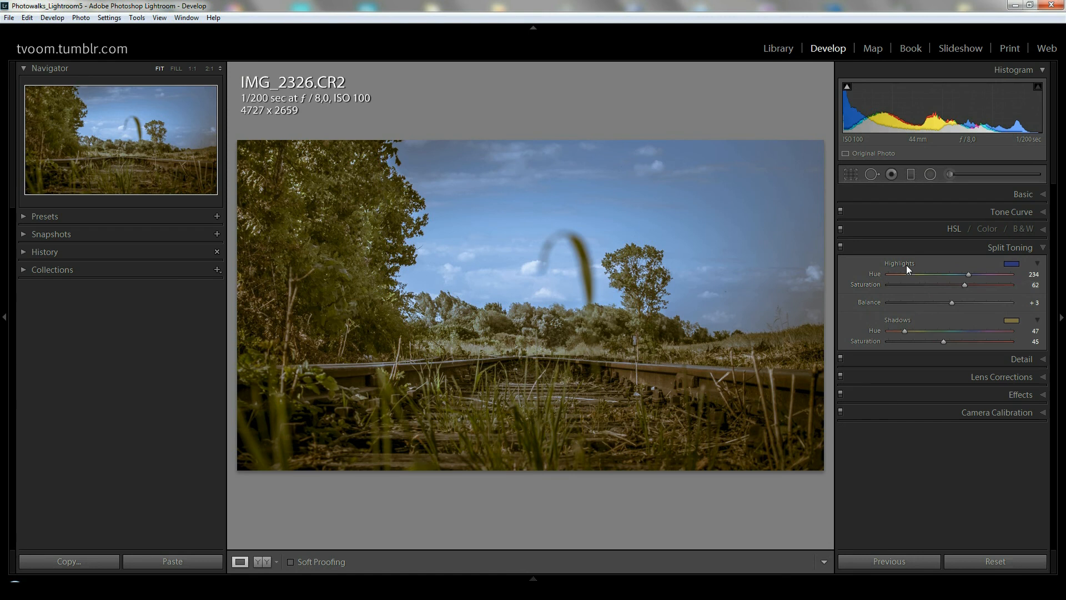
pyautogui.press('alt')
pyautogui.doubleClick(909, 261)
pyautogui.doubleClick(905, 319)
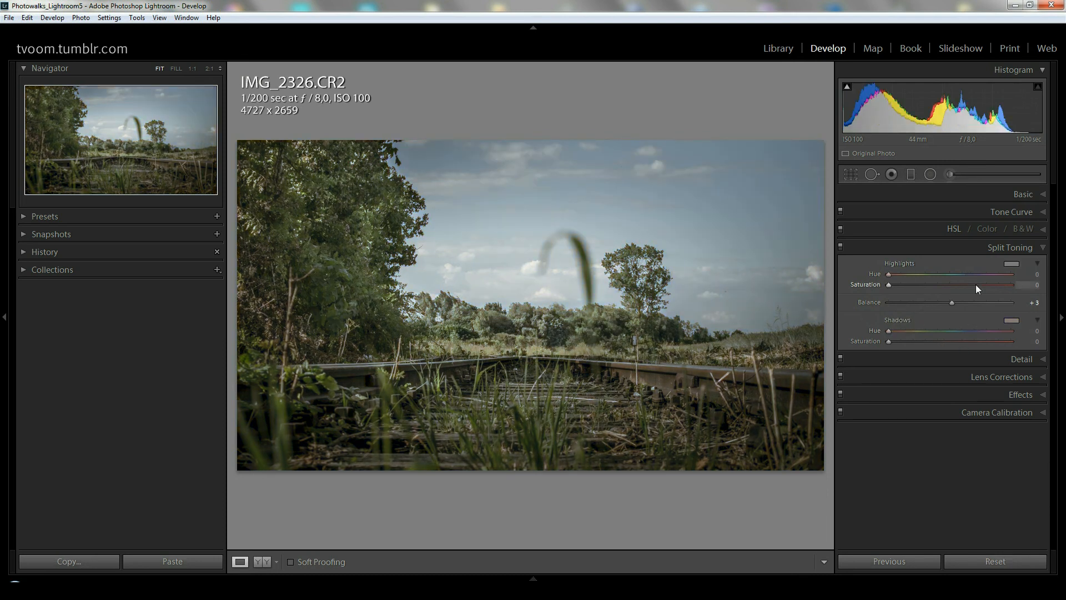
# Step: Convert the photo to the Black & White treatment, comparing it once with the color version
pyautogui.click(1043, 195)
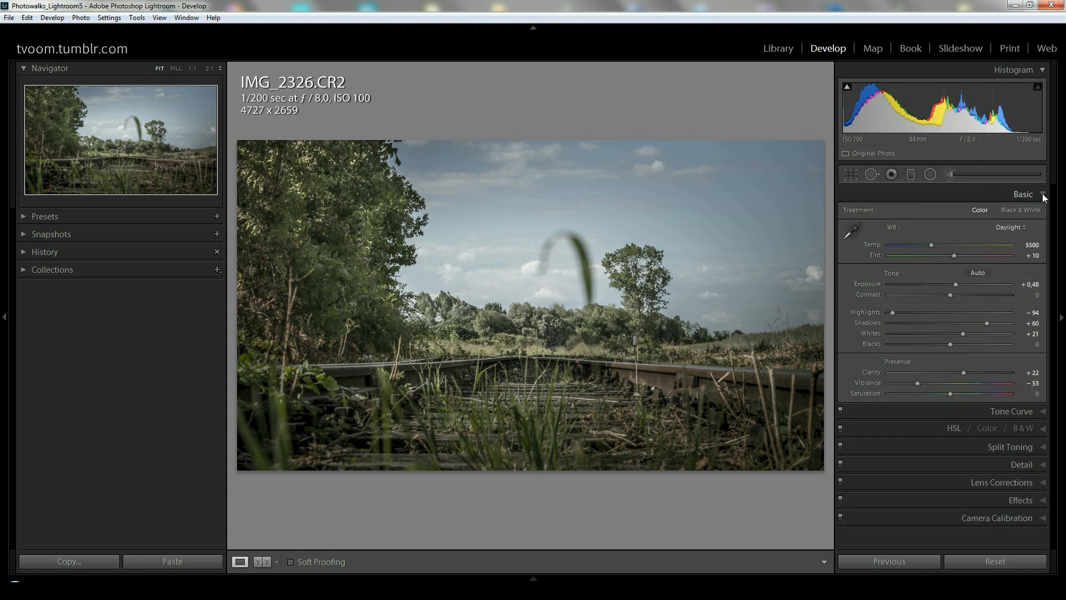
pyautogui.click(1020, 211)
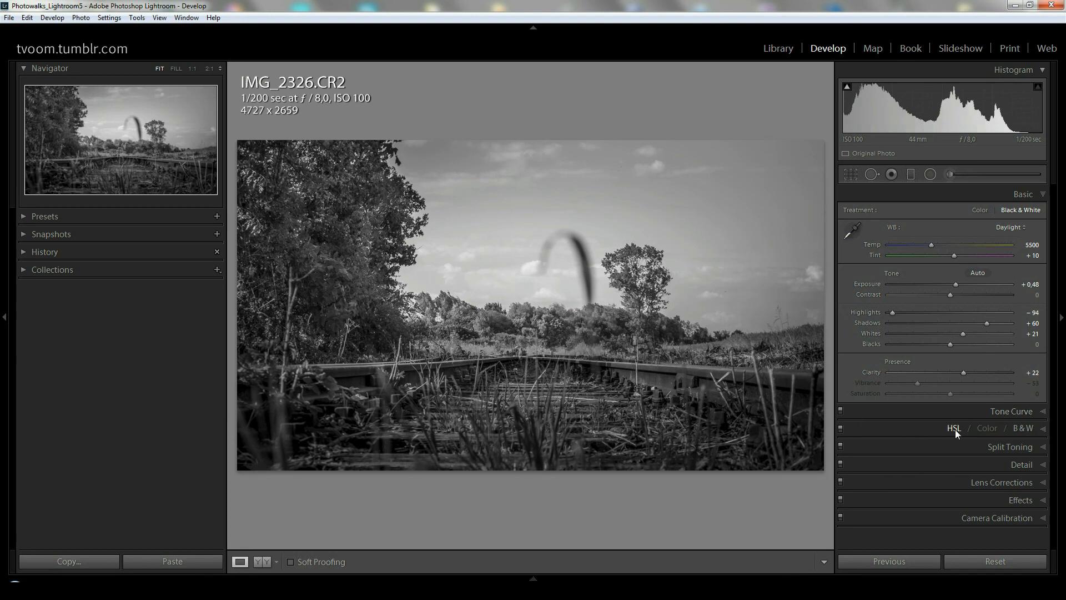
pyautogui.click(980, 211)
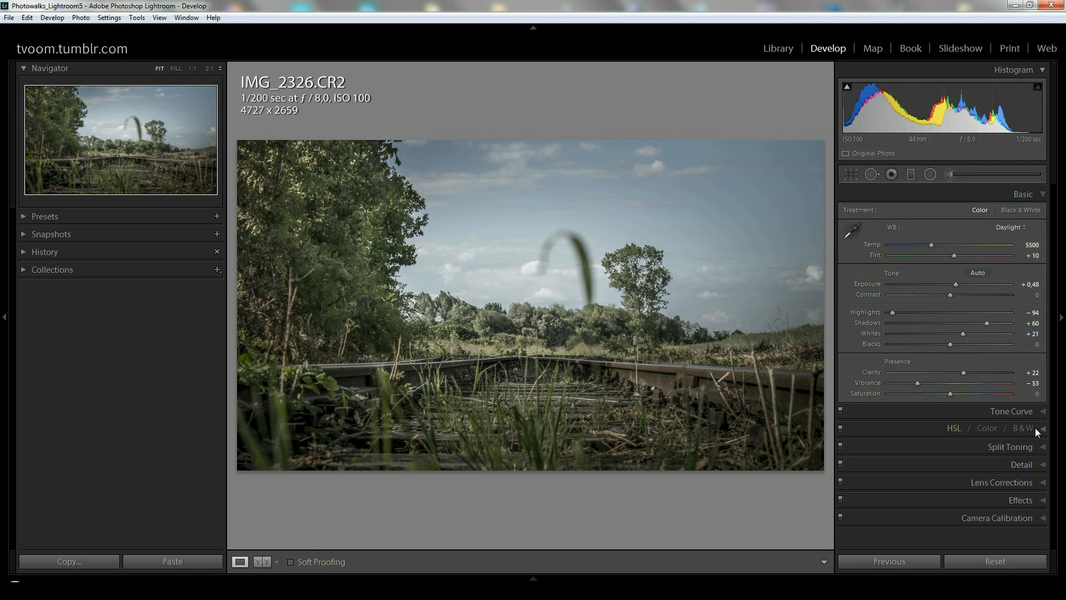
pyautogui.click(1022, 210)
# Step: Try a Green level of -9 in the Black & White Mix and undo it
pyautogui.click(1036, 431)
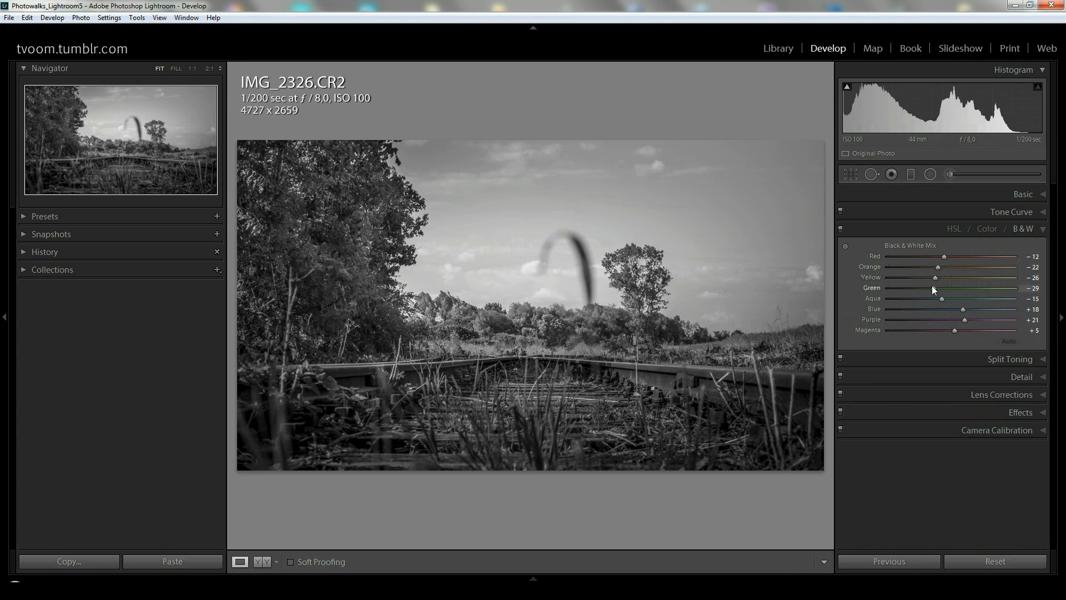
pyautogui.moveTo(934, 287)
pyautogui.mouseDown()
pyautogui.moveTo(1011, 288)
pyautogui.moveTo(945, 284)
pyautogui.mouseUp()
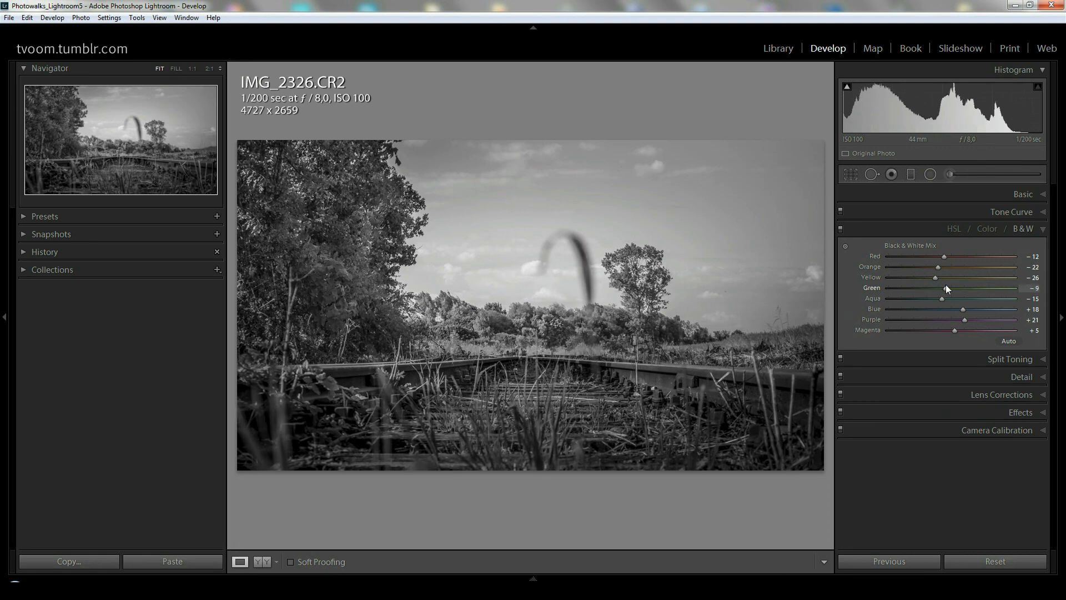
pyautogui.hotkey('ctrl', 'z')
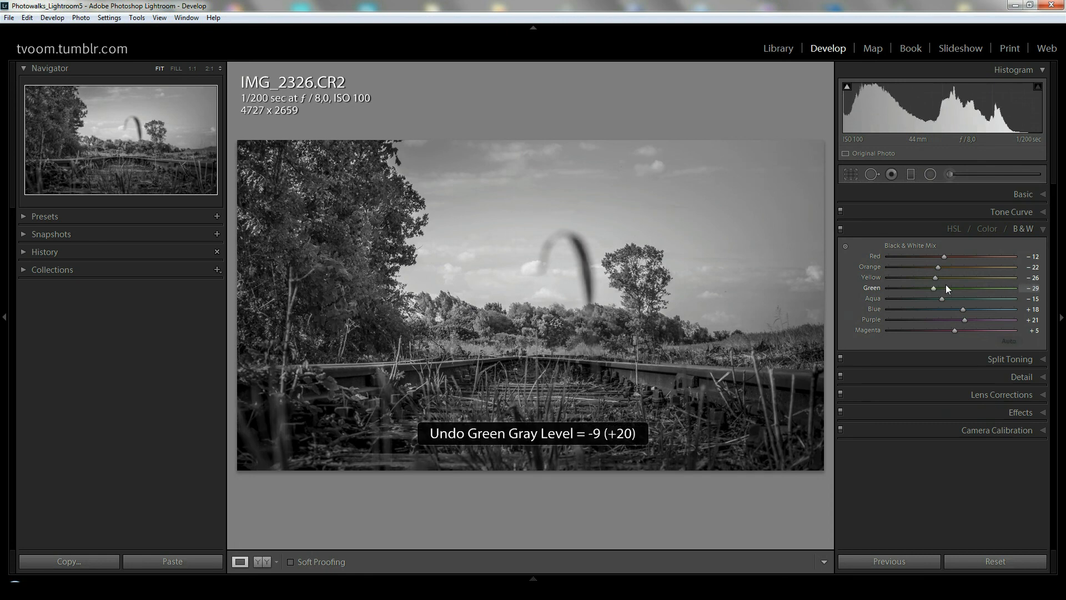
pyautogui.click(1041, 195)
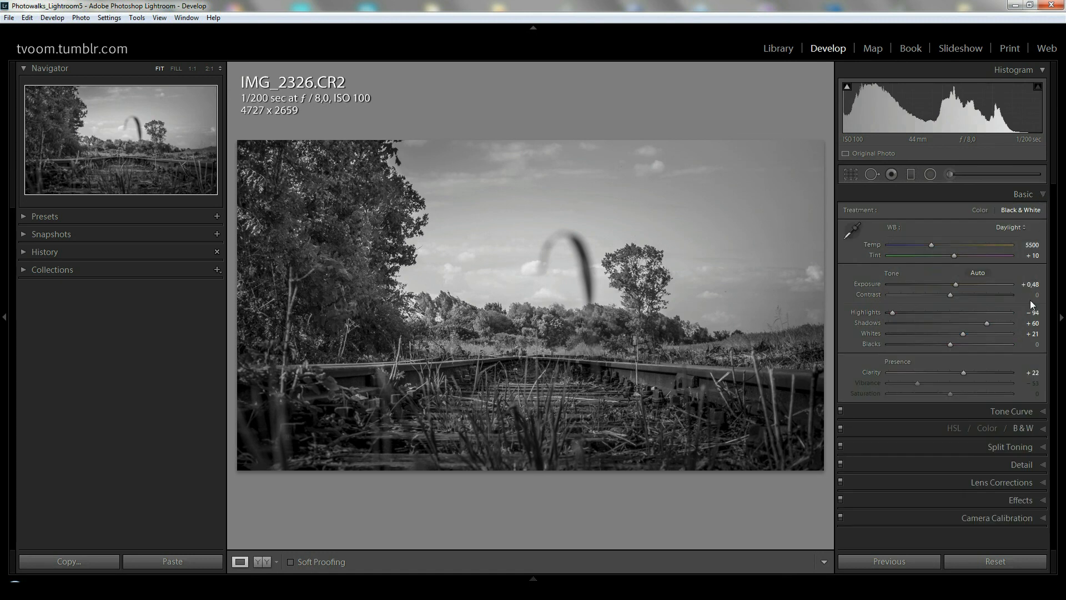
# Step: Apply the stored yellow swatch with hue 52 and saturation 64 to the split toning highlights and shadows
pyautogui.click(1040, 446)
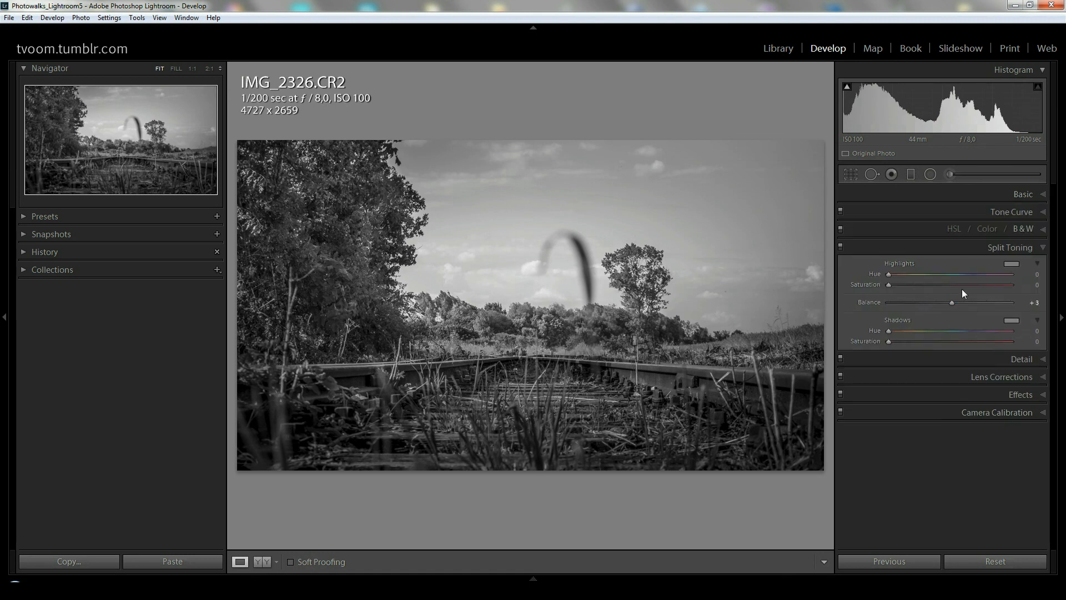
pyautogui.click(1013, 264)
pyautogui.click(911, 245)
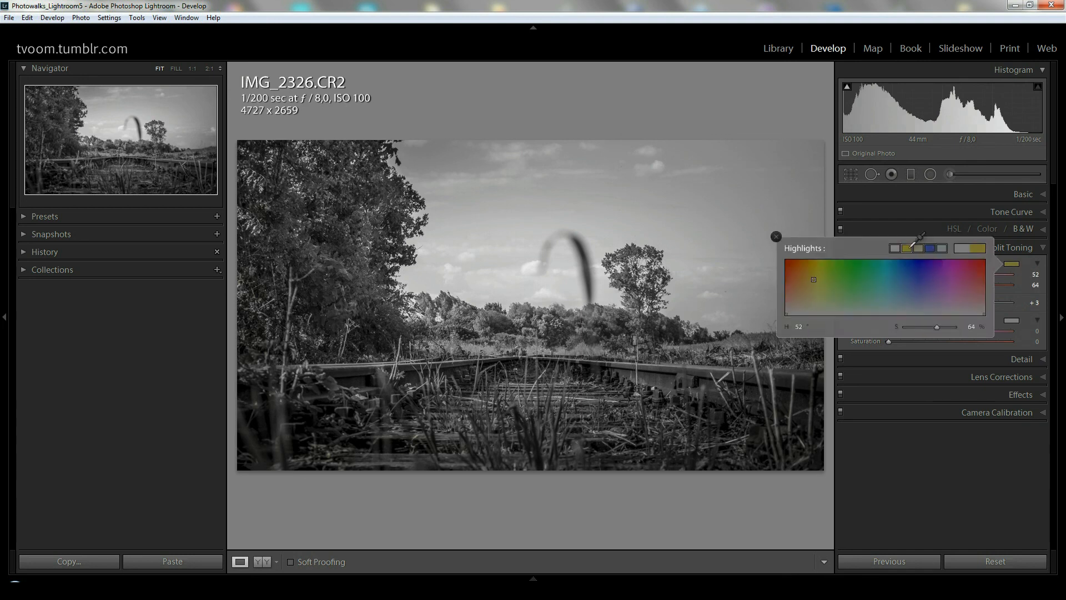
pyautogui.click(776, 236)
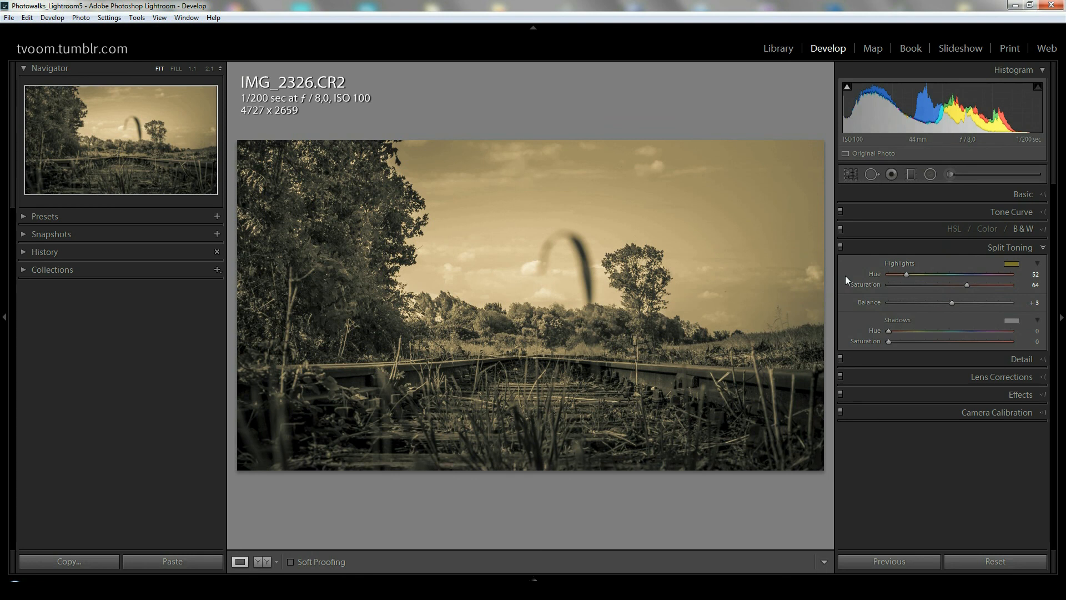
pyautogui.click(1012, 321)
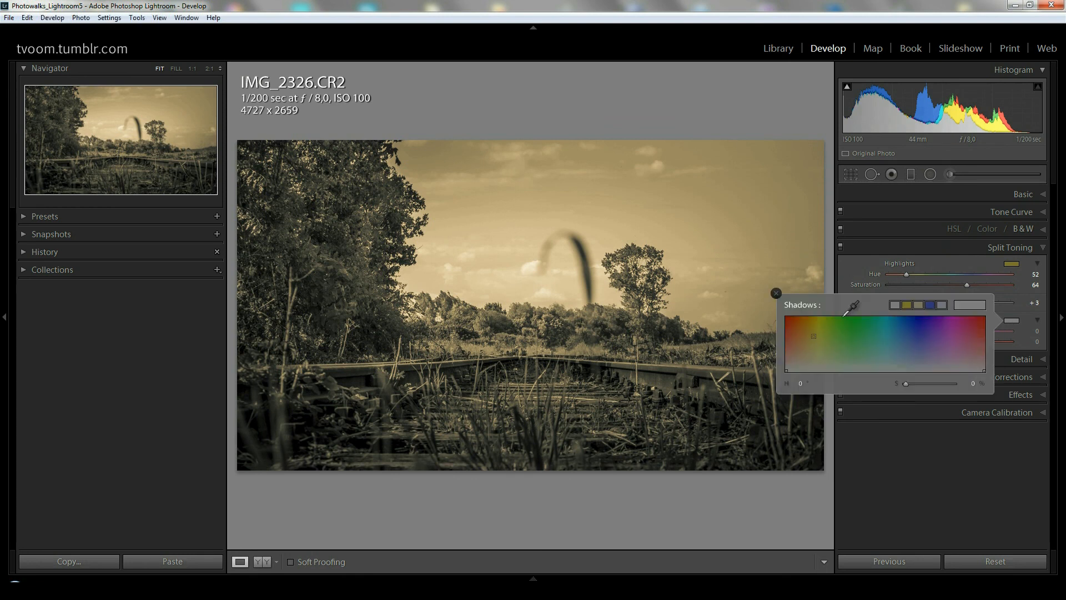
pyautogui.click(908, 303)
pyautogui.click(776, 293)
# Step: Refine the sepia toning with balance +92, shadows saturation 21 and highlights saturation 29
pyautogui.moveTo(952, 302)
pyautogui.mouseDown()
pyautogui.moveTo(1002, 303)
pyautogui.moveTo(888, 305)
pyautogui.moveTo(1013, 307)
pyautogui.moveTo(952, 284)
pyautogui.mouseUp()
pyautogui.moveTo(967, 342); pyautogui.dragTo(915, 342)
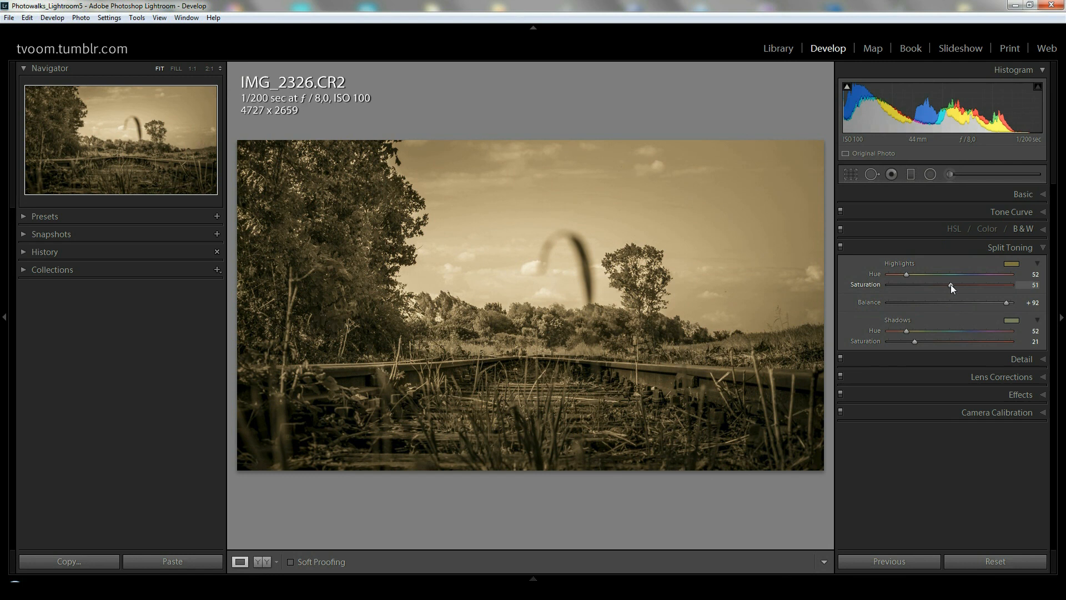
pyautogui.moveTo(950, 285); pyautogui.dragTo(924, 286)
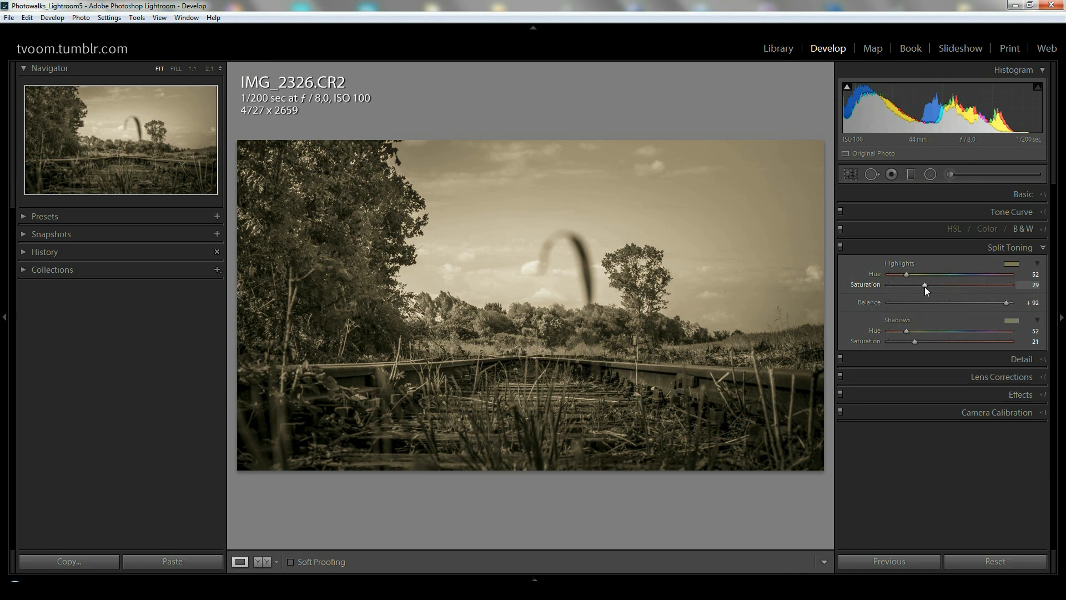